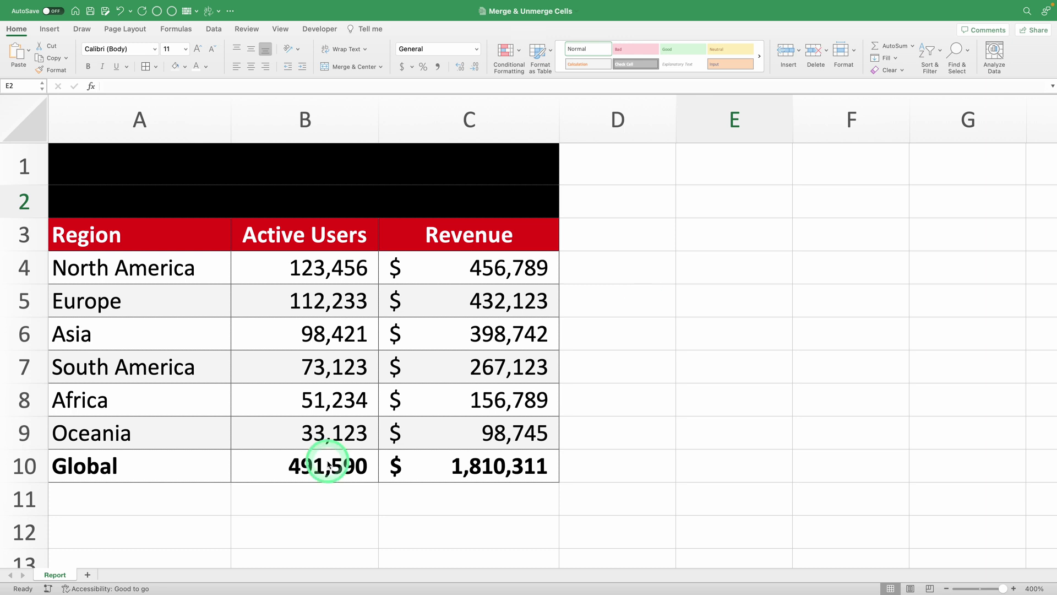
# Inspect the regional data table and the empty title and subtitle row cells
pyautogui.click(358, 285)
pyautogui.hotkey('ctrl', 'a')
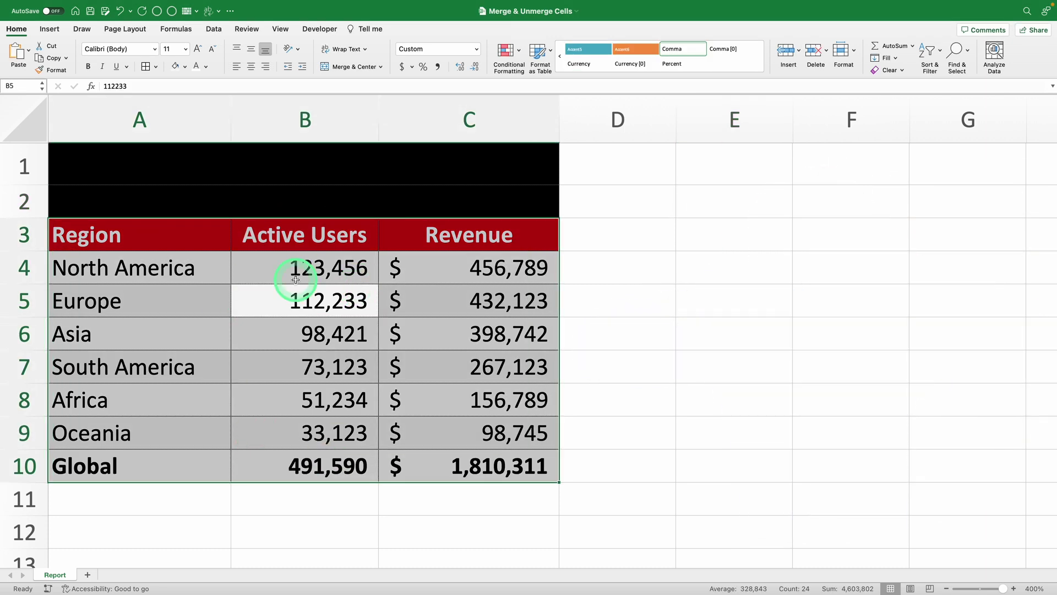
pyautogui.click(385, 321)
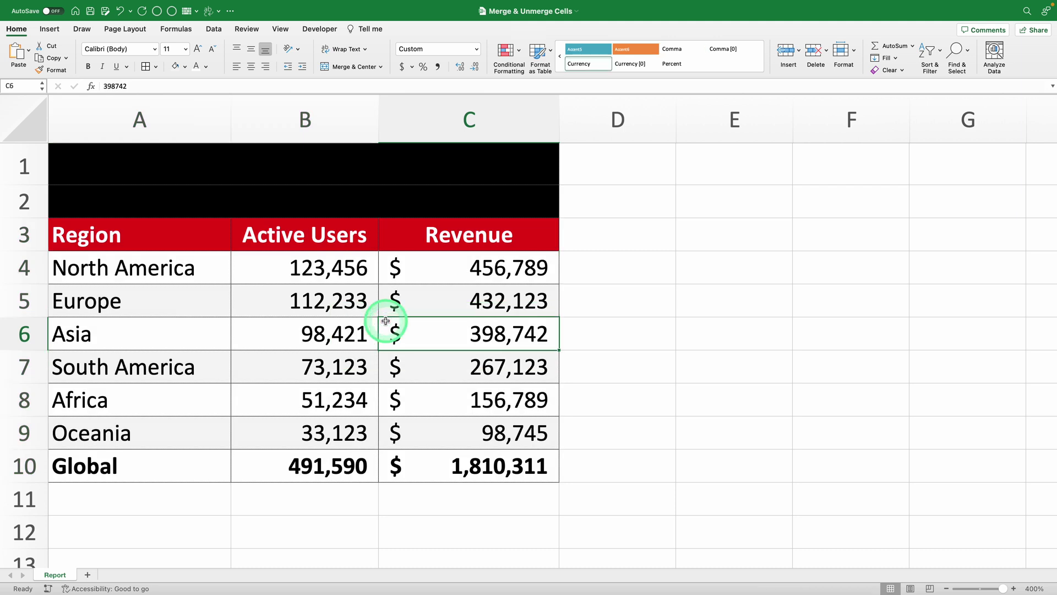
pyautogui.moveTo(181, 159); pyautogui.dragTo(442, 165)
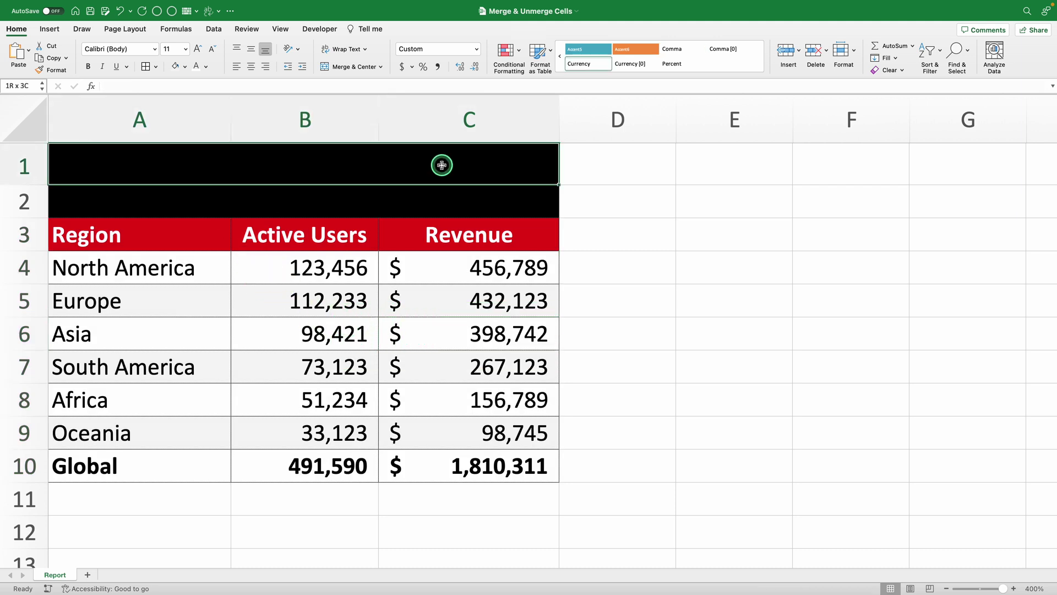
pyautogui.moveTo(182, 193); pyautogui.dragTo(413, 200)
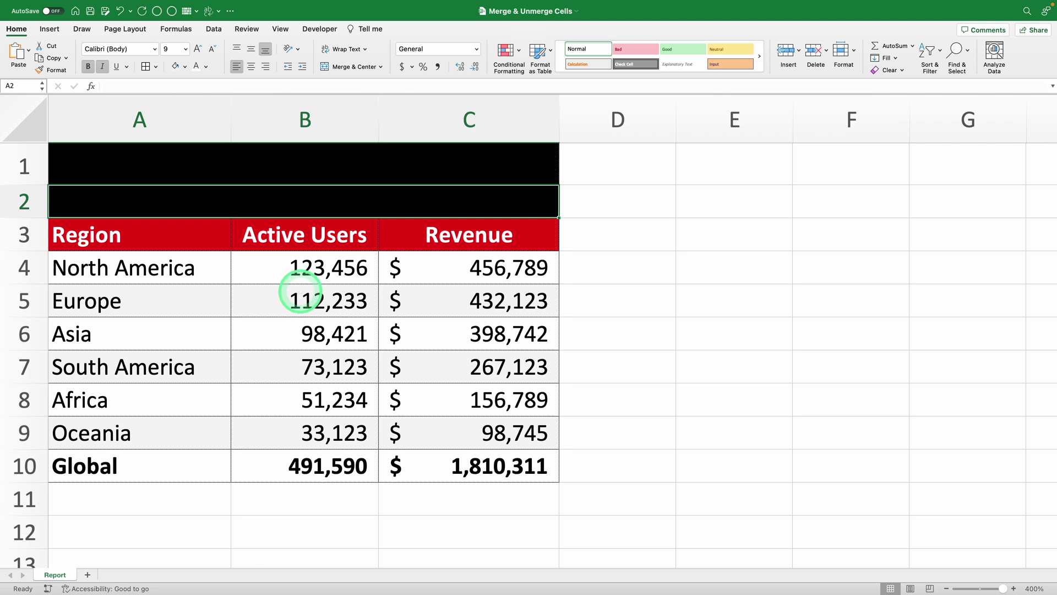
pyautogui.click(295, 195)
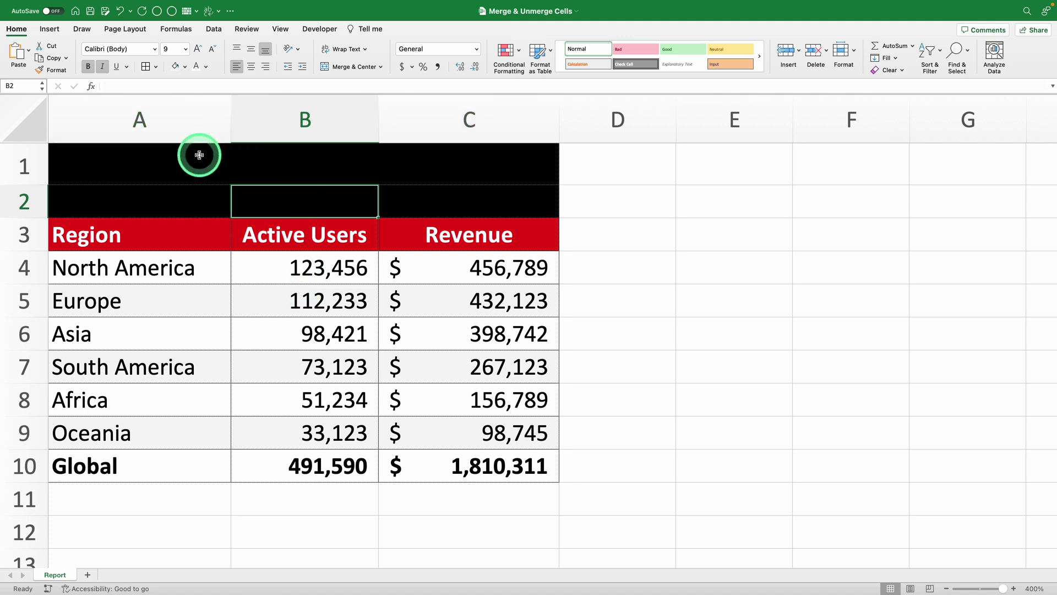
pyautogui.click(199, 154)
pyautogui.click(323, 175)
pyautogui.click(427, 170)
pyautogui.click(434, 198)
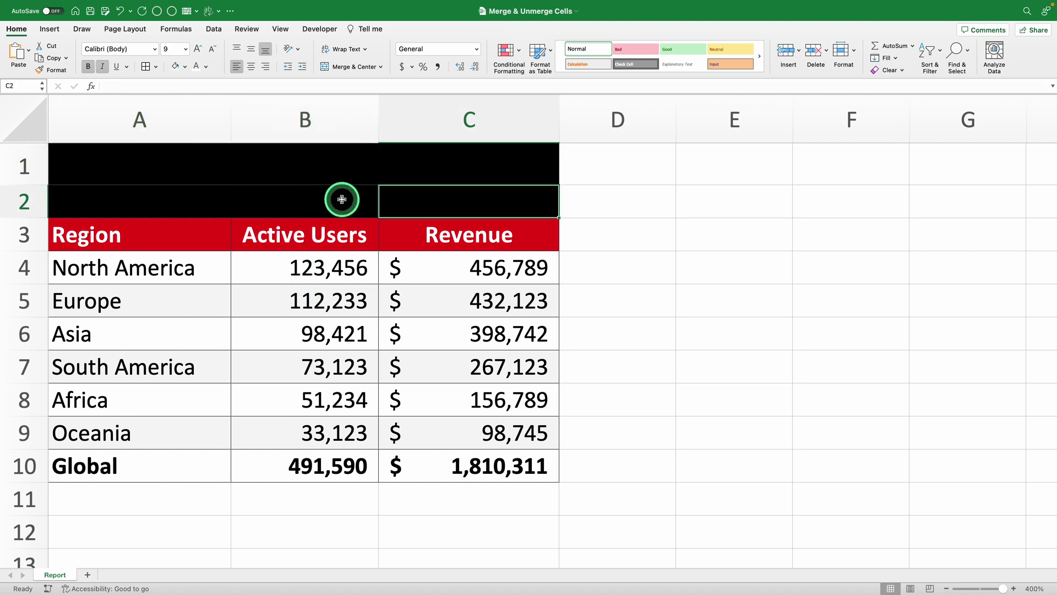
pyautogui.click(342, 200)
pyautogui.click(202, 200)
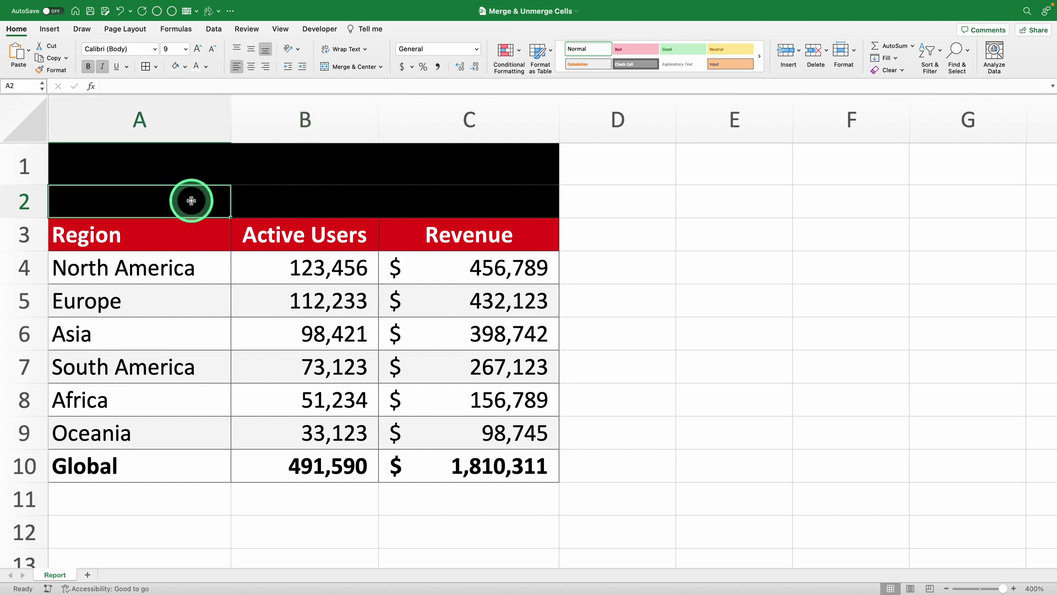
# Enter 'Monthly Audience Report' in A1 and 'Active User Analysis' in A2
pyautogui.click(195, 165)
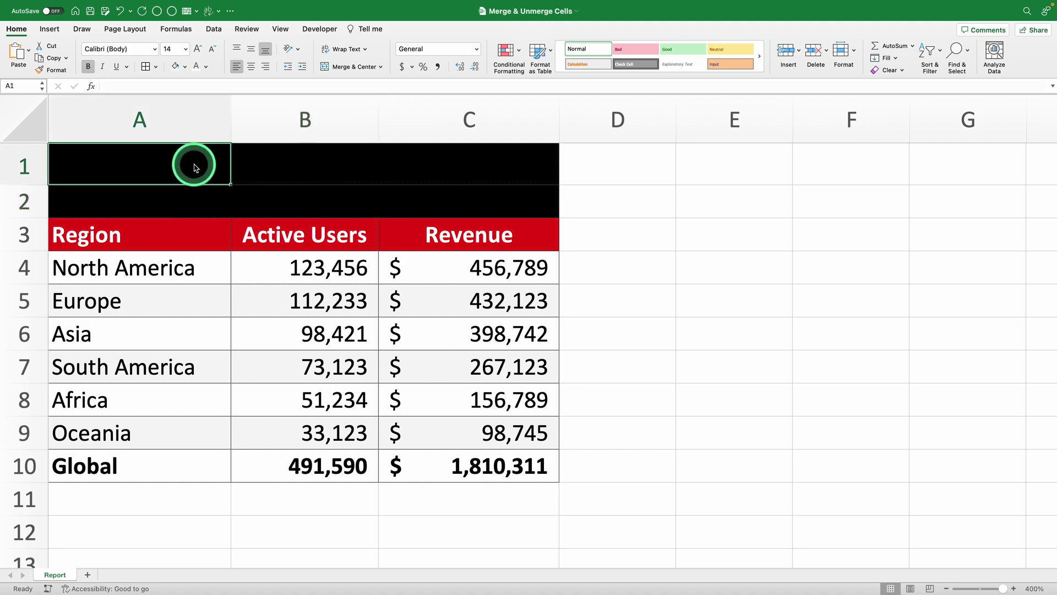
pyautogui.write('M')
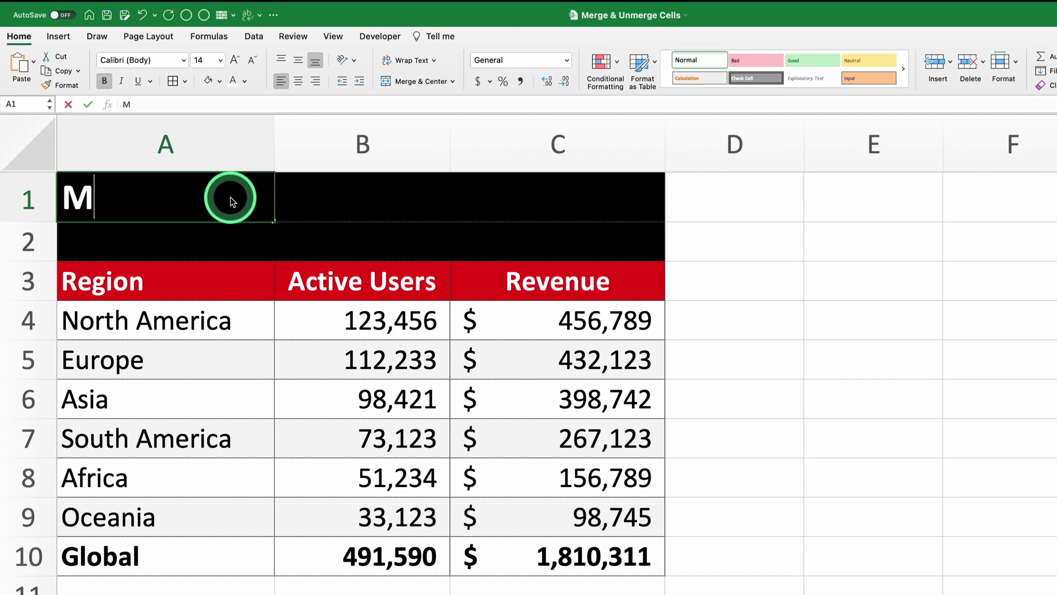
pyautogui.write('onthly Audience R')
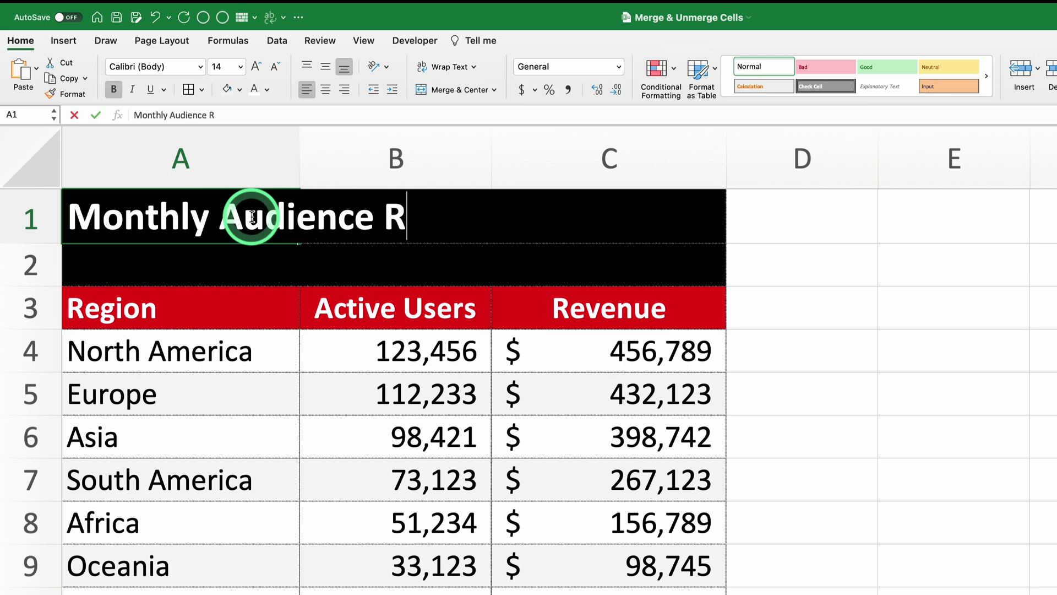
pyautogui.write('eport')
pyautogui.press('Return')
pyautogui.write('Active User Analysis')
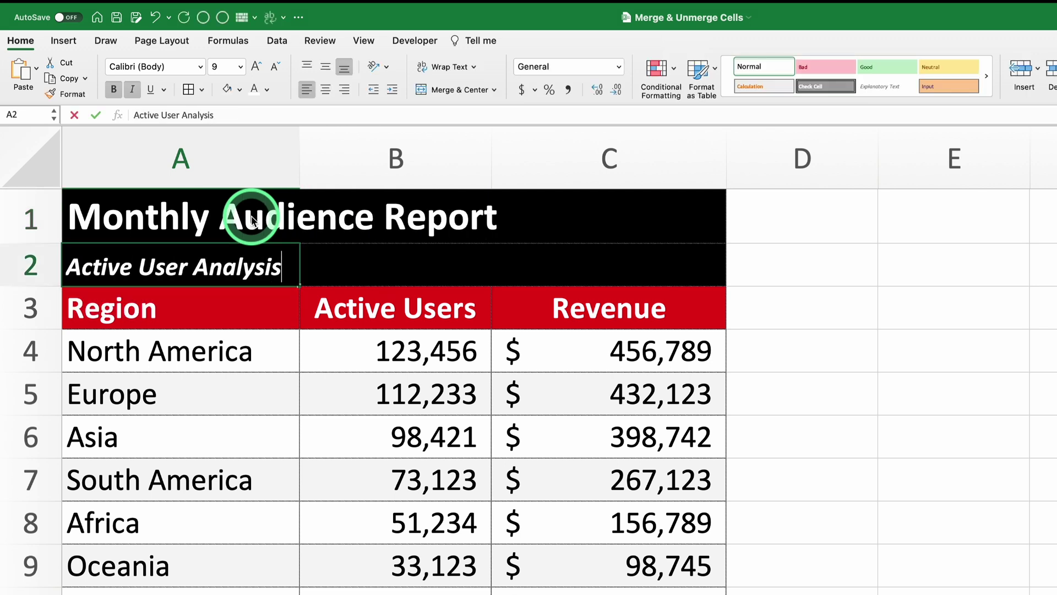
pyautogui.press('Return')
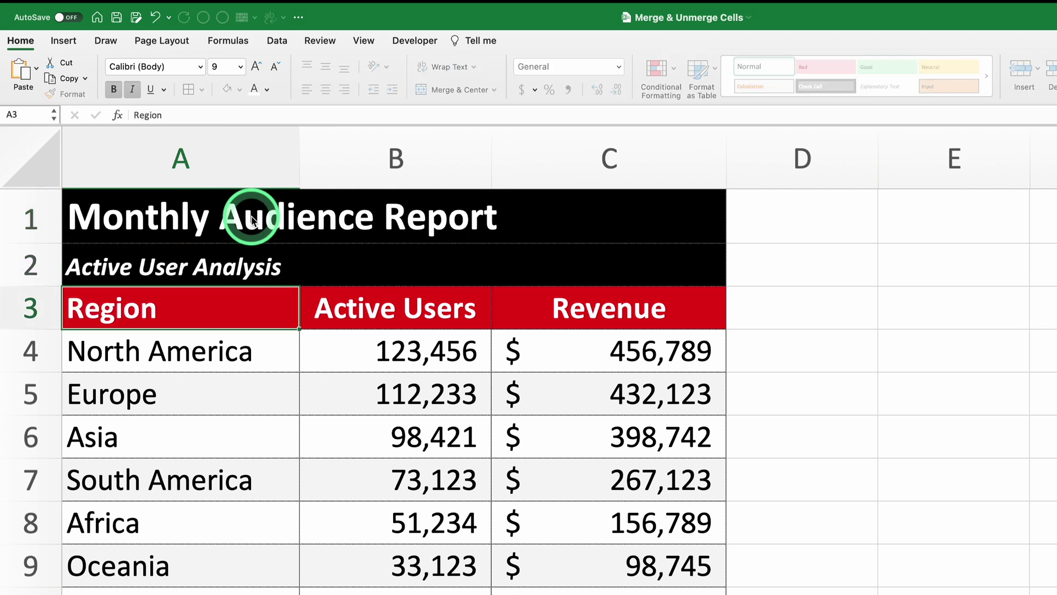
pyautogui.click(323, 305)
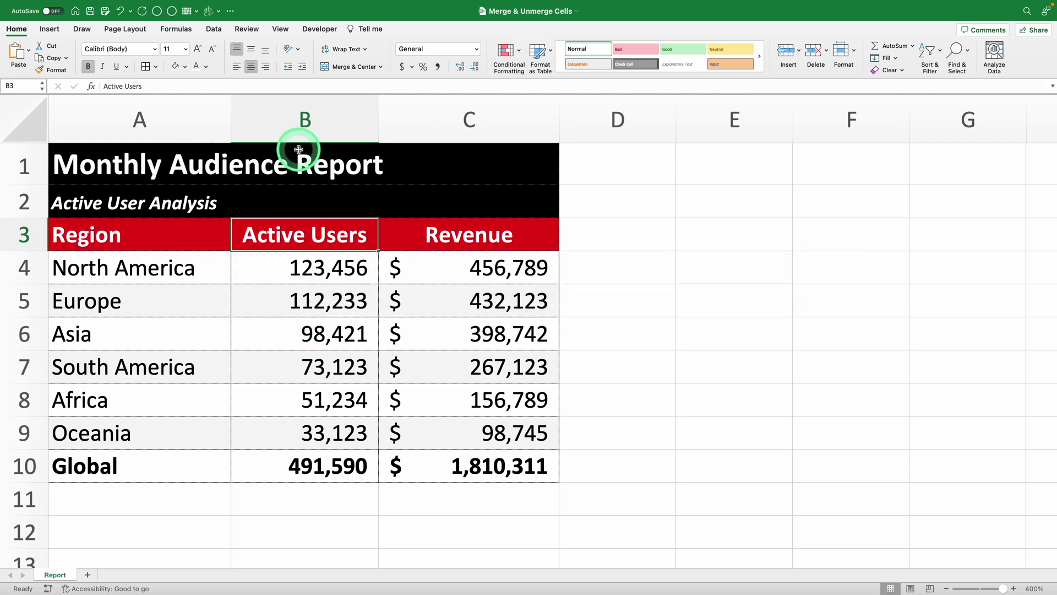
# Merge A1:C1 using Merge Cells so the Monthly Audience Report title occupies one cell
pyautogui.moveTo(201, 170); pyautogui.dragTo(386, 147)
pyautogui.click(386, 148)
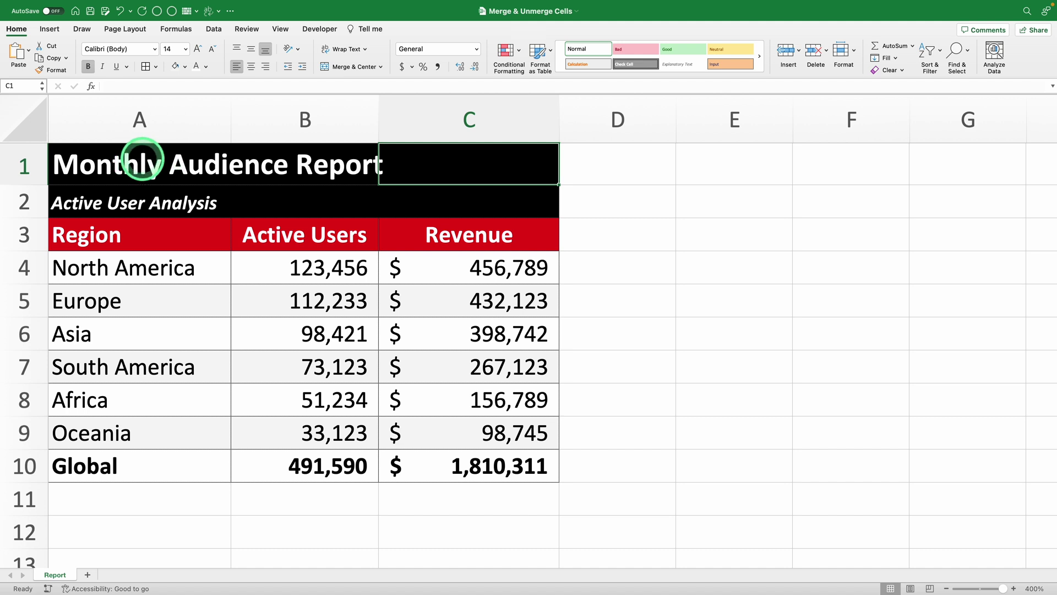
pyautogui.click(140, 163)
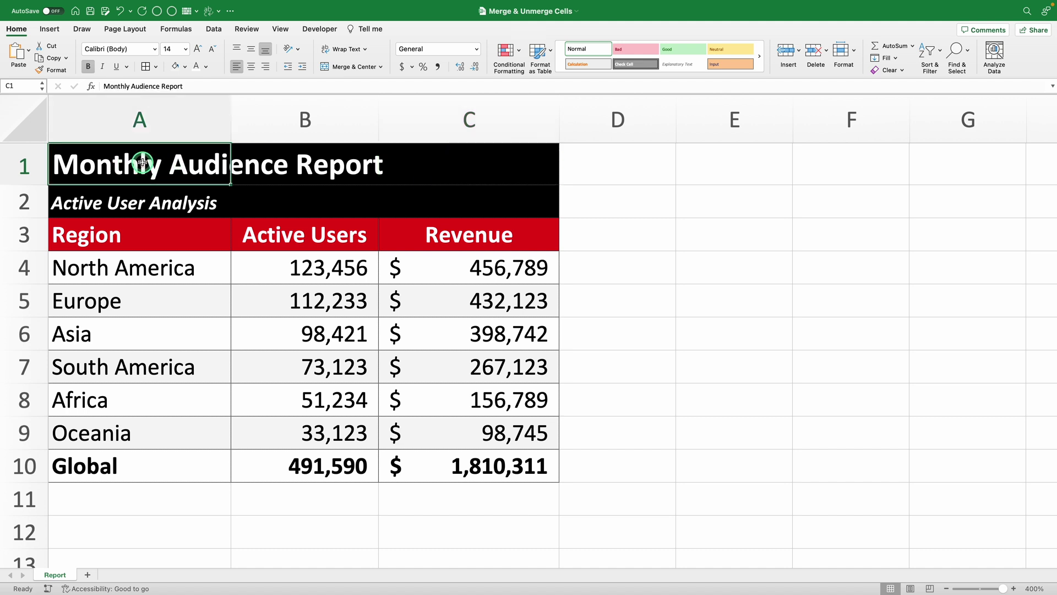
pyautogui.moveTo(142, 162); pyautogui.dragTo(393, 150)
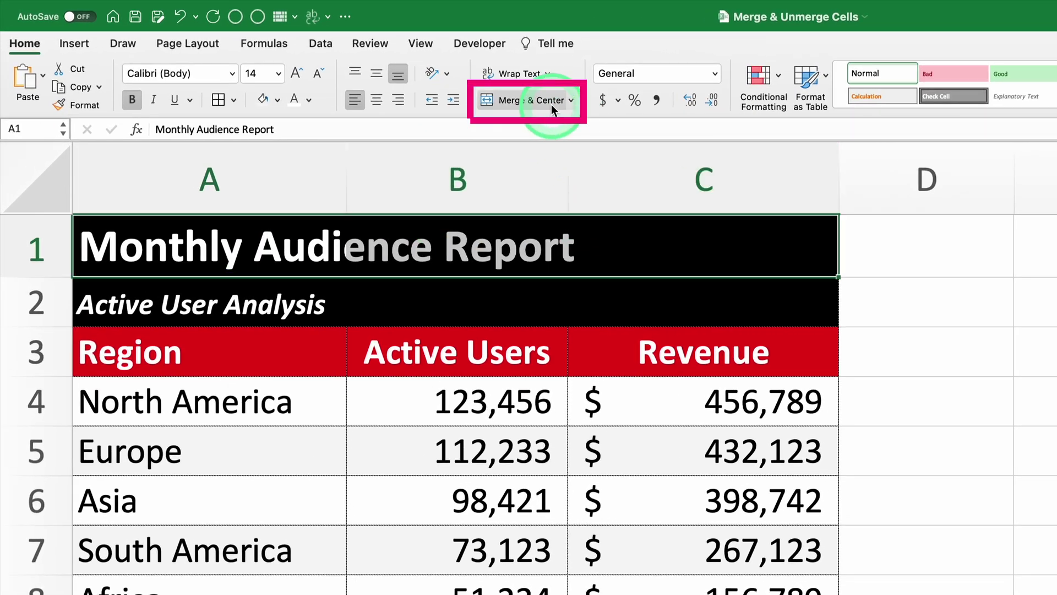
pyautogui.click(572, 101)
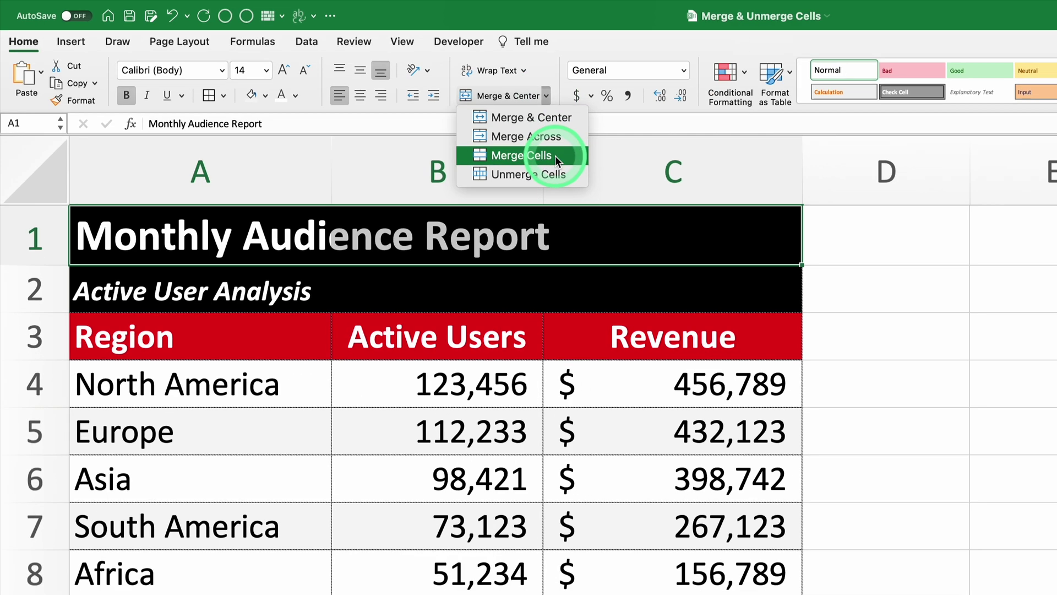
pyautogui.click(545, 163)
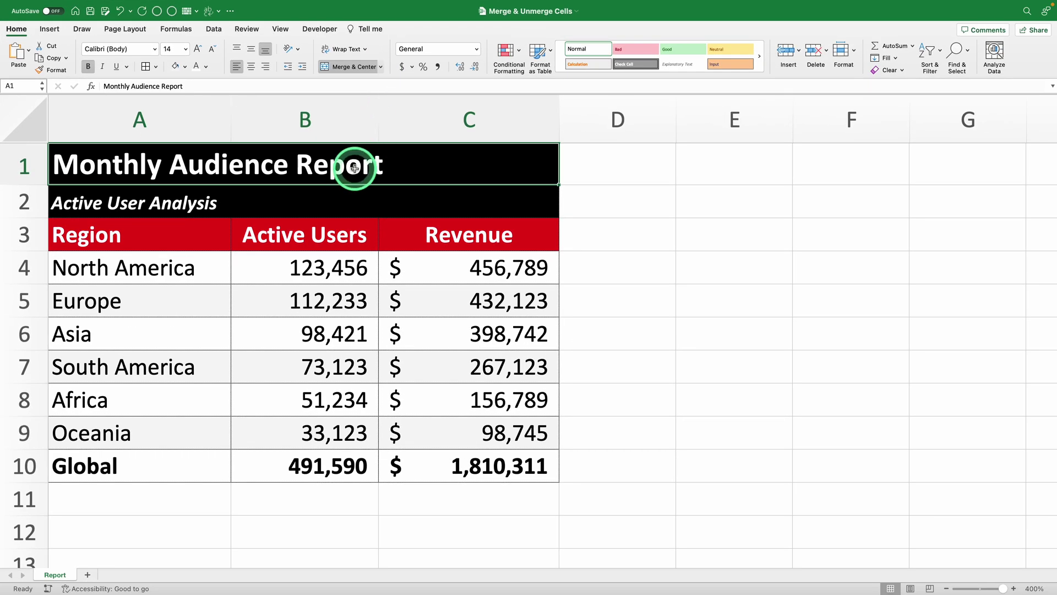
pyautogui.click(349, 189)
pyautogui.click(349, 166)
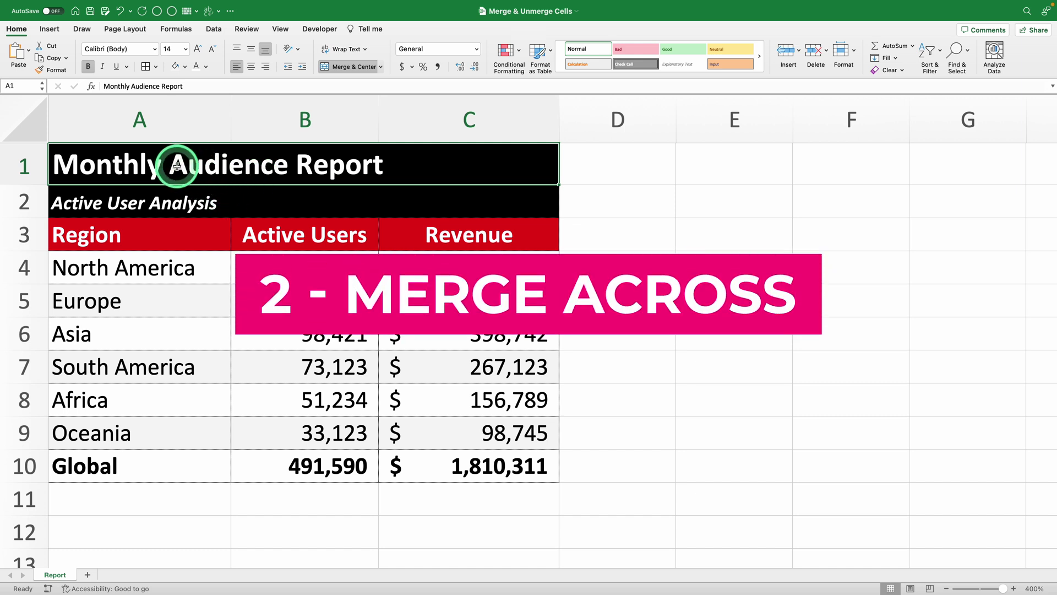
# Apply Merge Across to A1:C2 so title and subtitle rows each merge across A–C
pyautogui.click(282, 156)
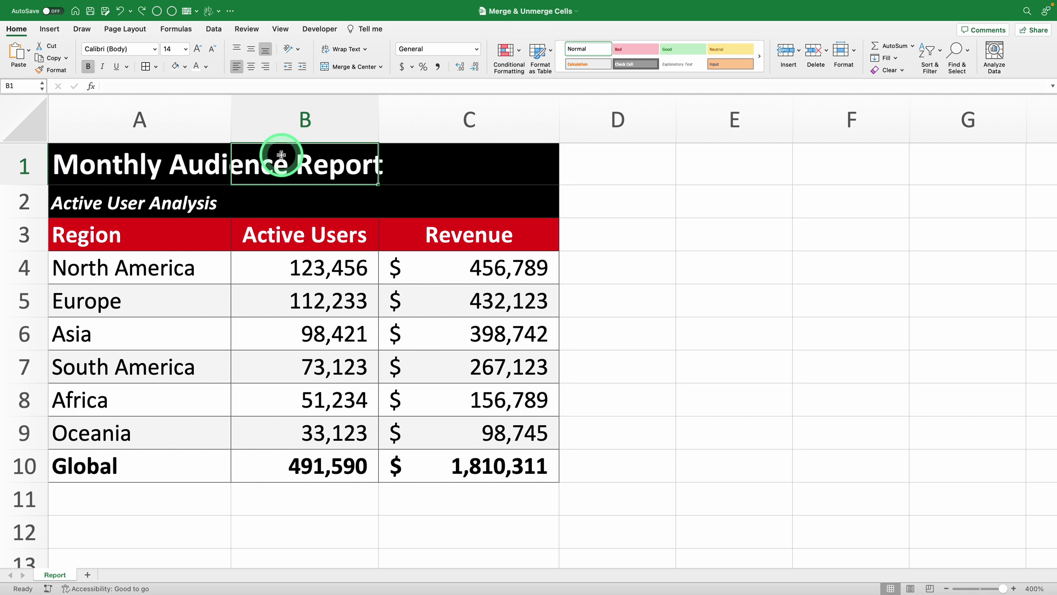
pyautogui.click(410, 160)
pyautogui.click(191, 162)
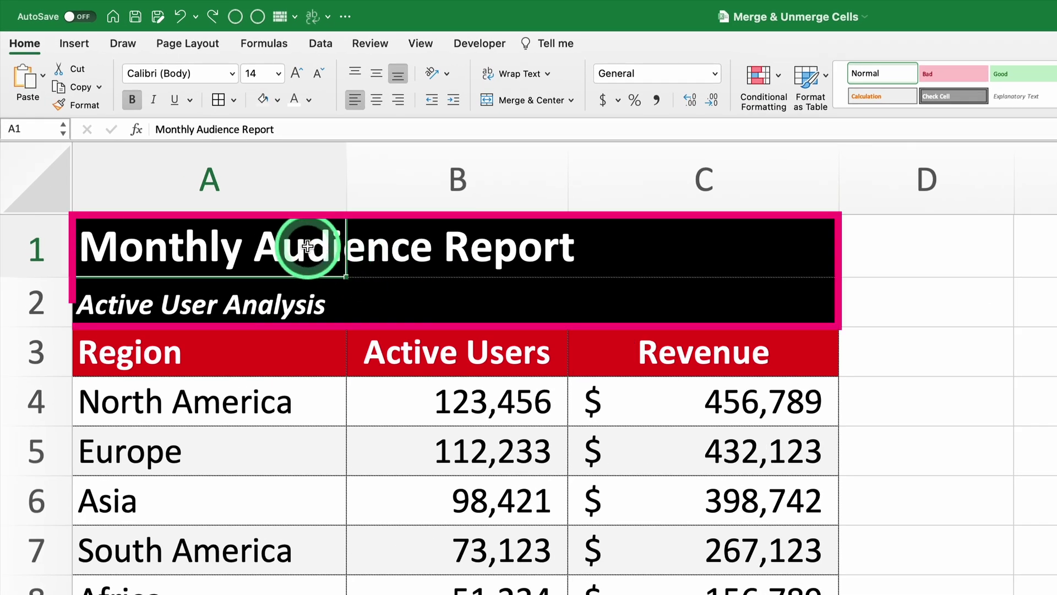
pyautogui.moveTo(307, 244)
pyautogui.mouseDown()
pyautogui.moveTo(636, 282)
pyautogui.moveTo(638, 291)
pyautogui.mouseUp()
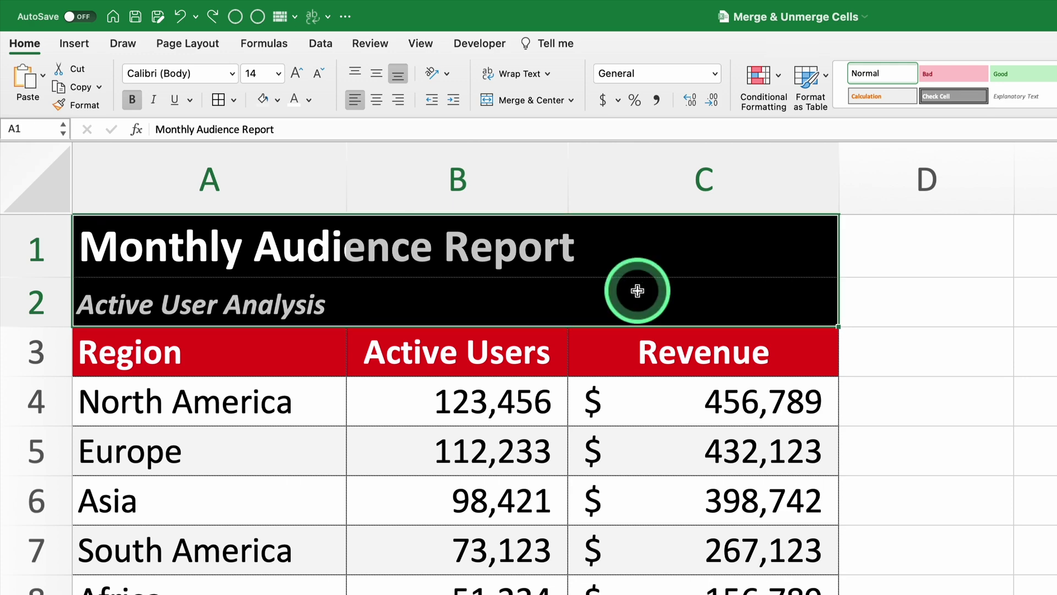
pyautogui.click(572, 100)
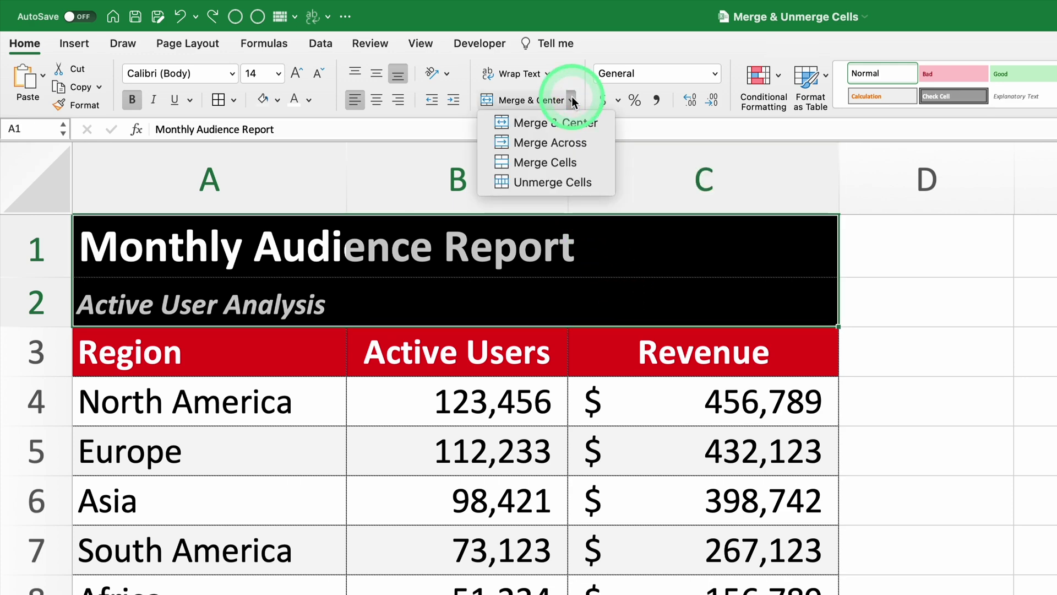
pyautogui.click(581, 142)
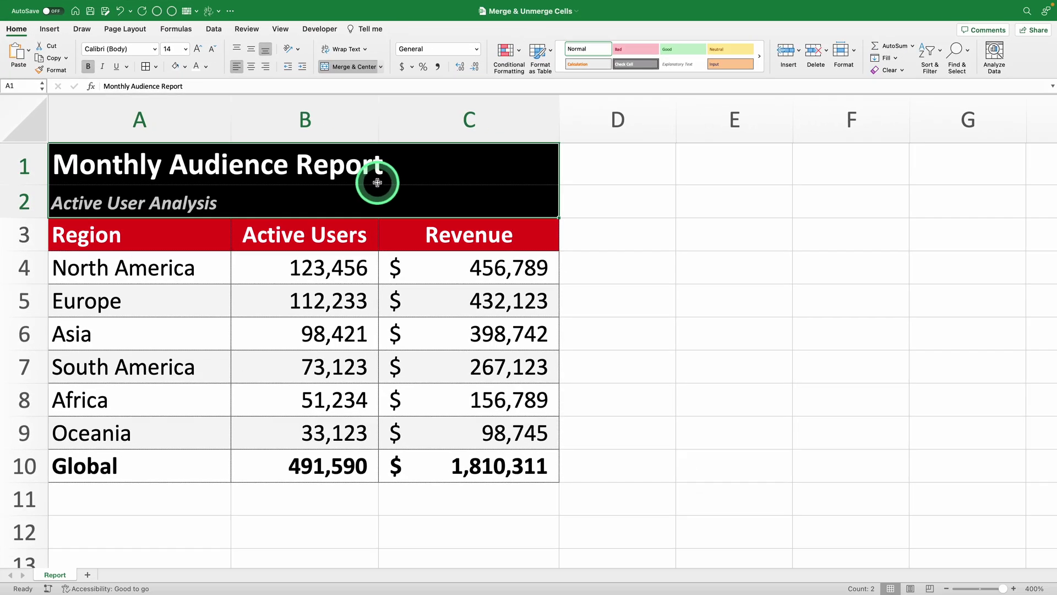
pyautogui.click(348, 168)
pyautogui.click(345, 200)
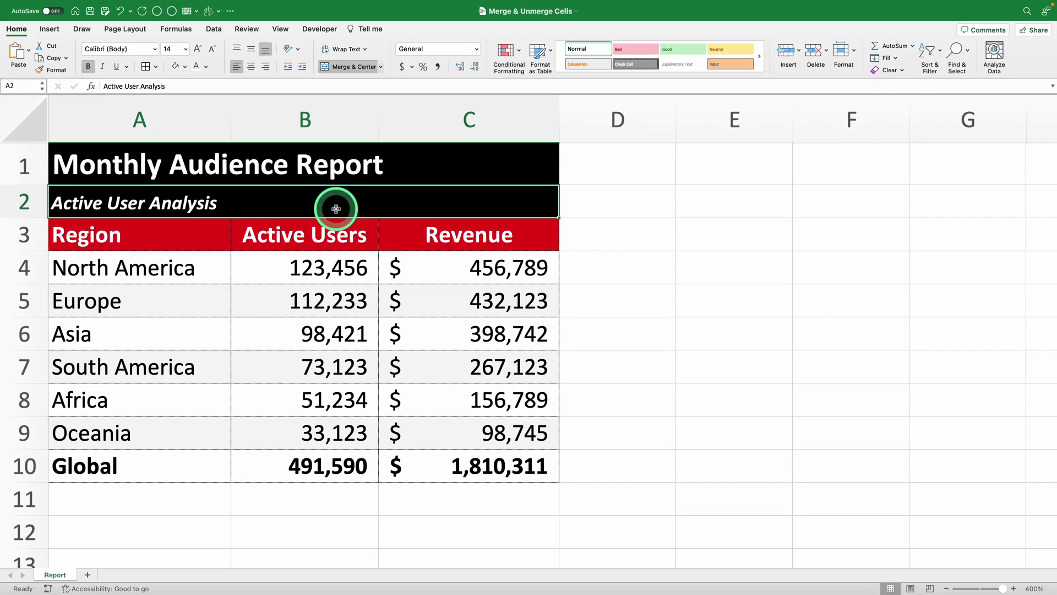
pyautogui.click(331, 164)
pyautogui.click(325, 205)
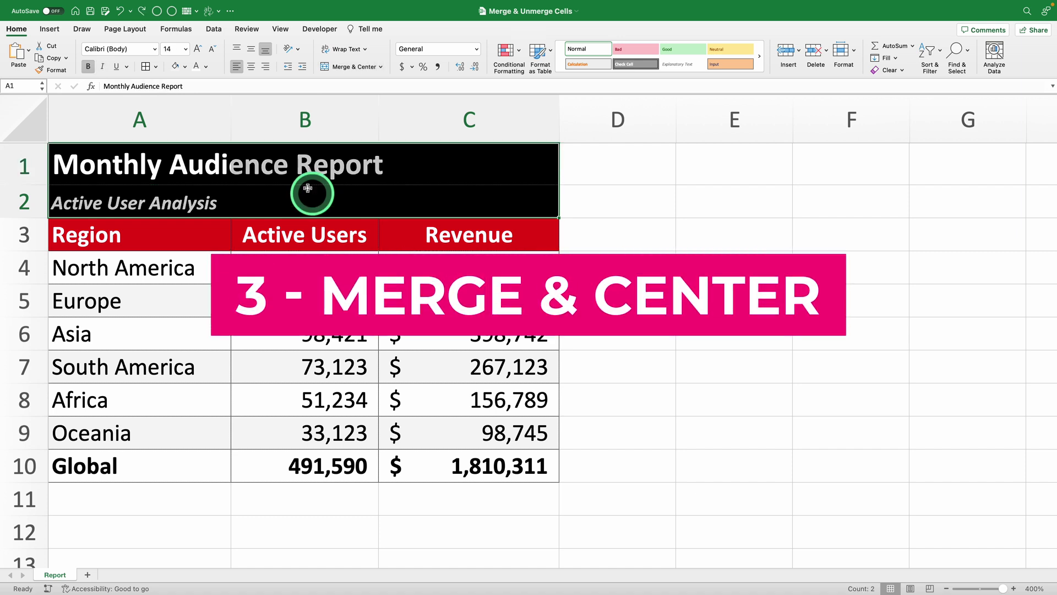
# Merge & Center the Monthly Audience Report title across A1:C1, leaving the subtitle unmerged
pyautogui.click(298, 171)
pyautogui.click(281, 200)
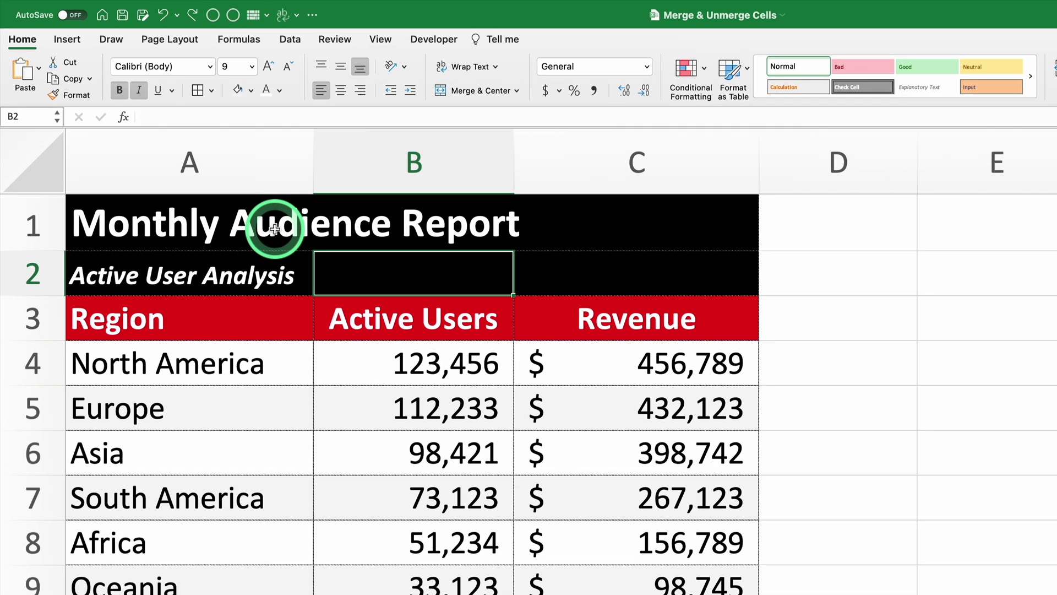
pyautogui.moveTo(202, 169); pyautogui.dragTo(395, 165)
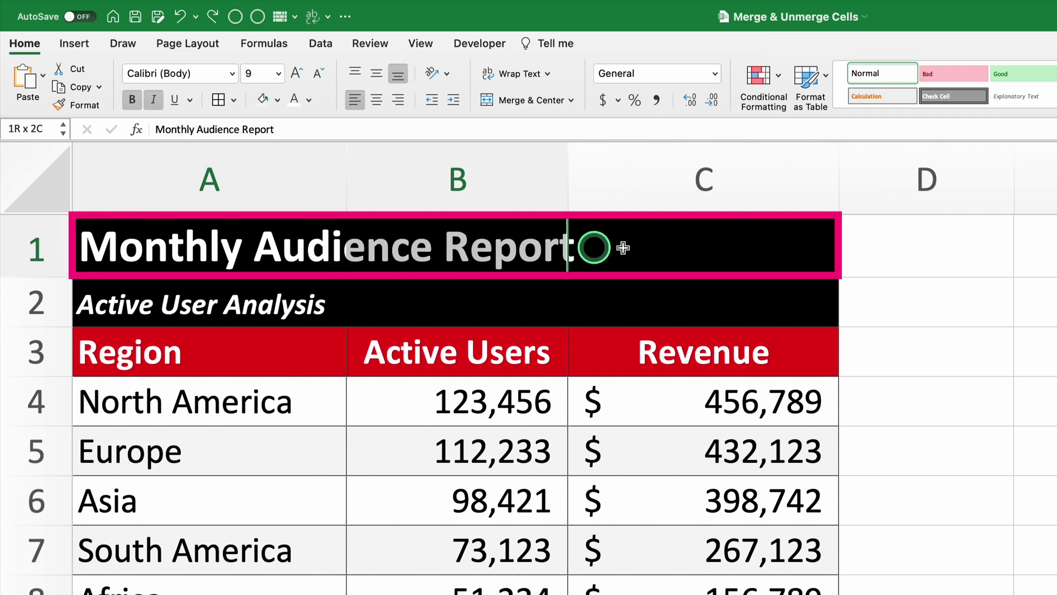
pyautogui.moveTo(594, 247); pyautogui.dragTo(648, 248)
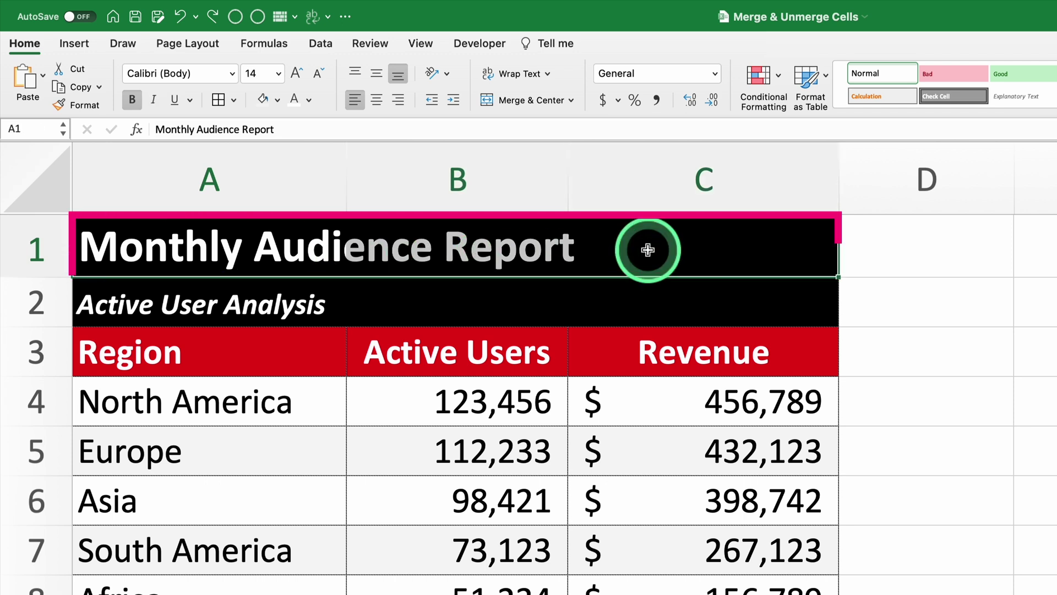
pyautogui.click(573, 100)
pyautogui.click(578, 118)
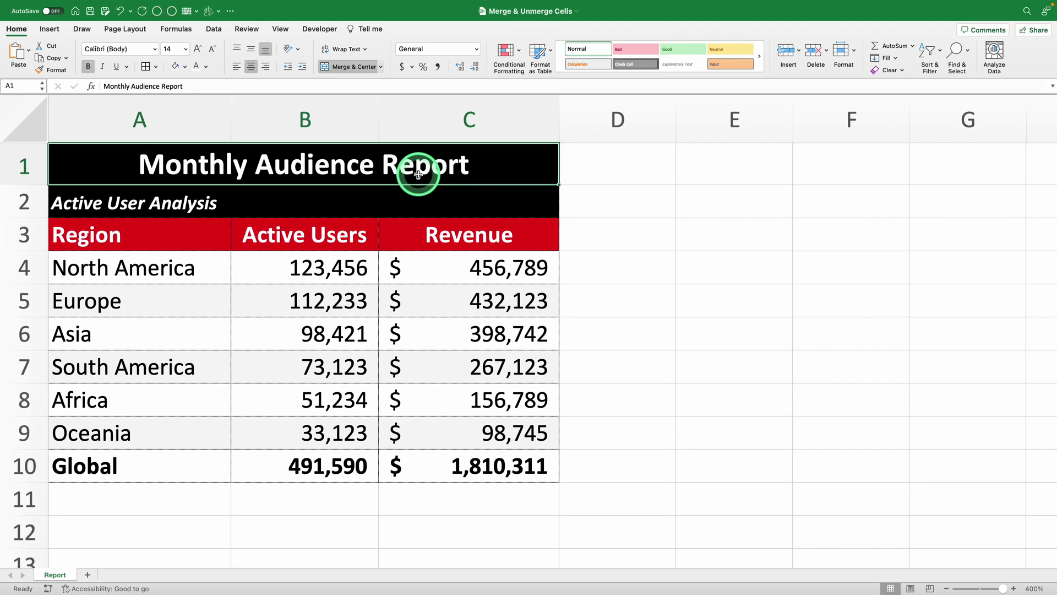
# Replace the subtitle with Sales, Costs and Profits in cells A2, B2 and C2
pyautogui.click(400, 196)
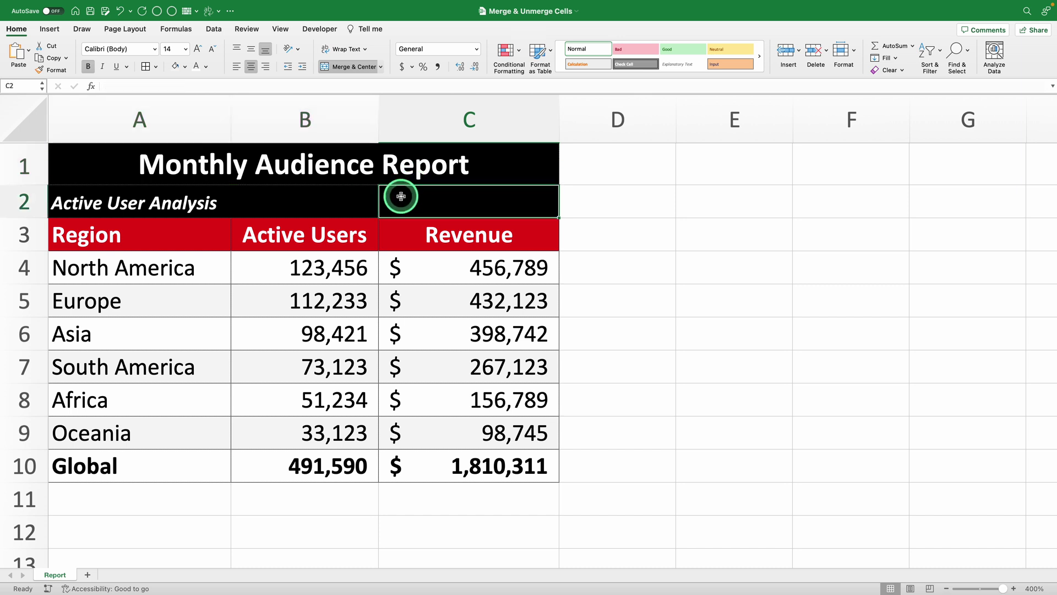
pyautogui.click(182, 196)
pyautogui.moveTo(182, 196)
pyautogui.mouseDown()
pyautogui.moveTo(264, 203)
pyautogui.moveTo(177, 200)
pyautogui.mouseUp()
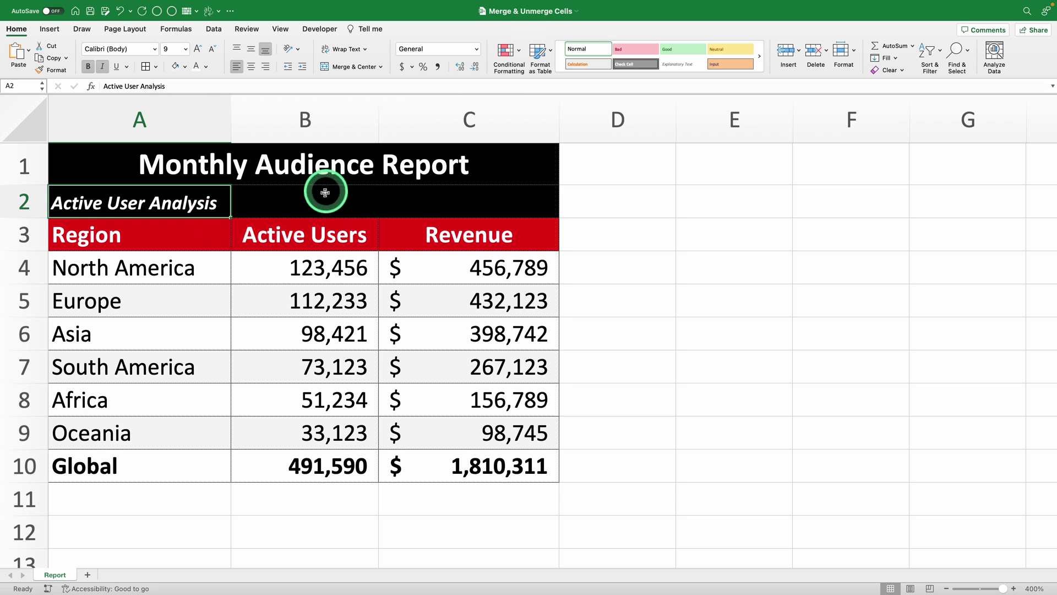
pyautogui.press('Delete')
pyautogui.write('S')
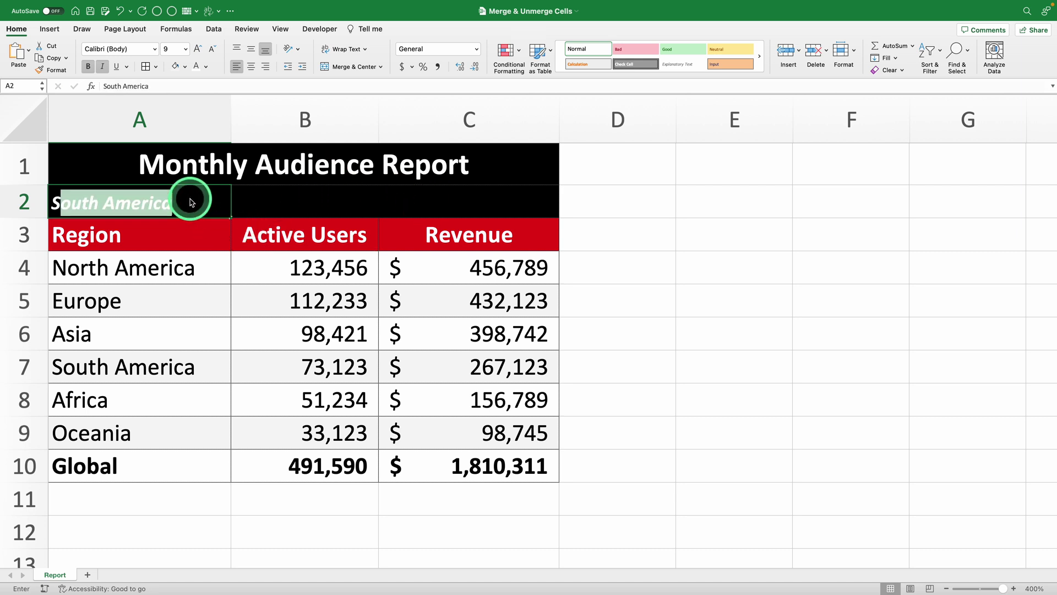
pyautogui.write('ales')
pyautogui.press('Tab')
pyautogui.write('C')
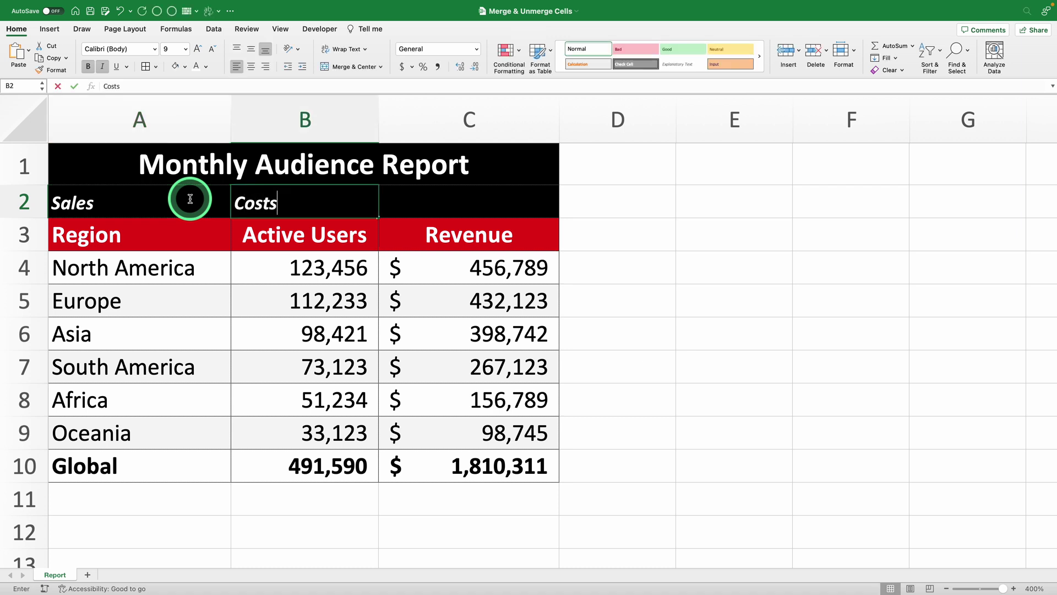
pyautogui.press('Tab')
pyautogui.write('Profits')
pyautogui.press('Return')
# Merge & Center A2:C2, accepting the warning that only Sales is kept
pyautogui.click(201, 197)
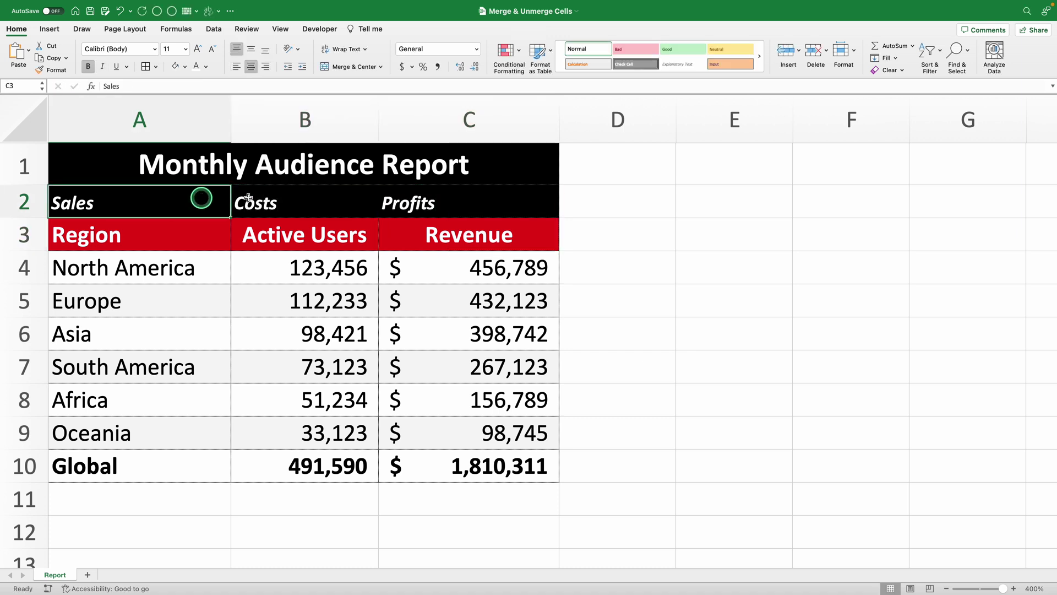
pyautogui.moveTo(201, 197); pyautogui.dragTo(424, 200)
pyautogui.click(381, 66)
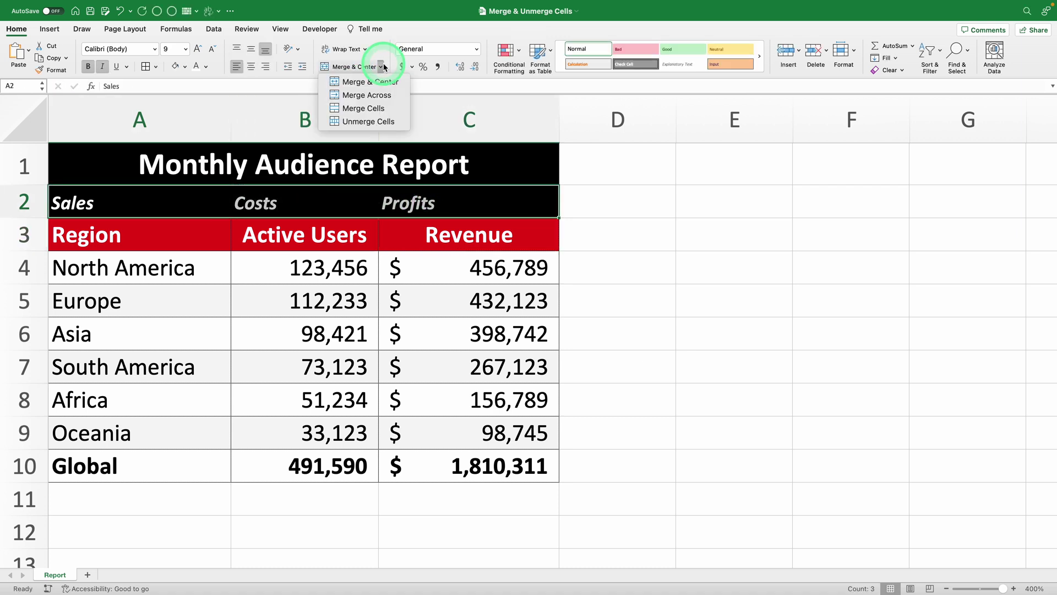
pyautogui.click(358, 82)
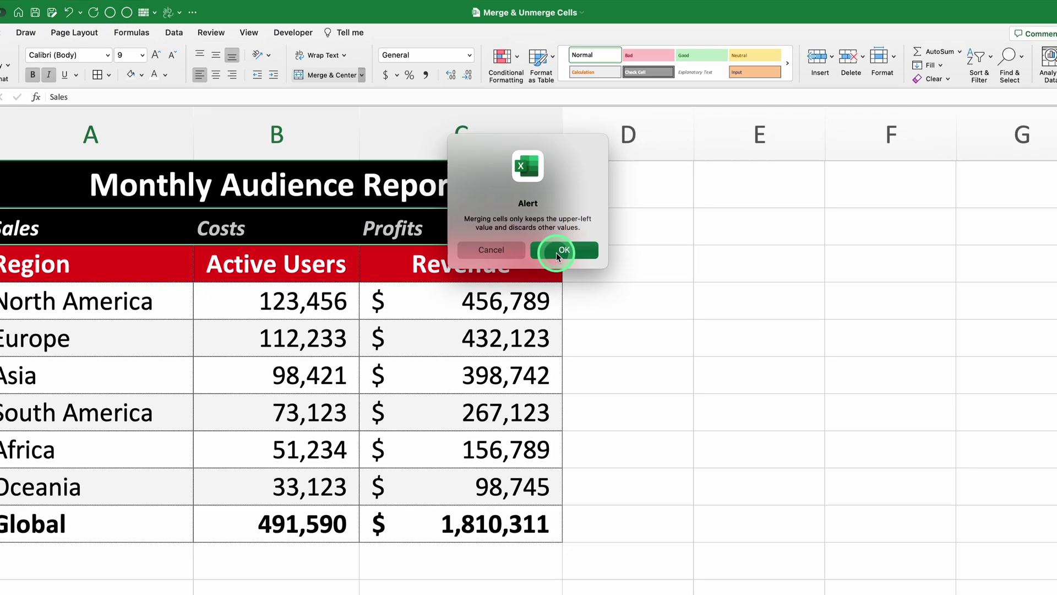
pyautogui.click(560, 289)
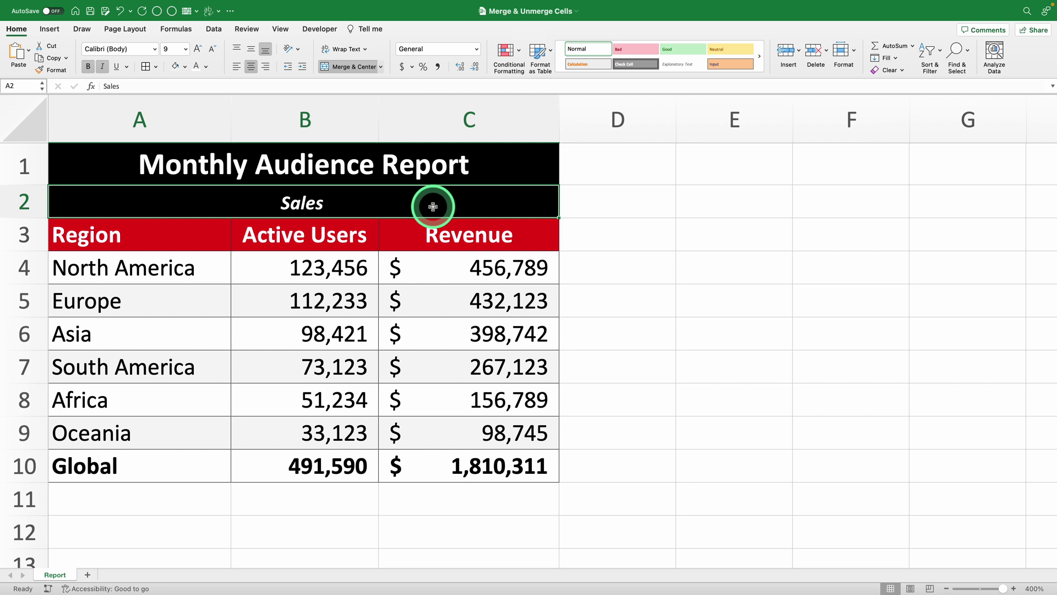
# Undo twice to restore 'Active User Analysis', then Unmerge Cells on the A1:C1 title
pyautogui.hotkey('ctrl', 'z')
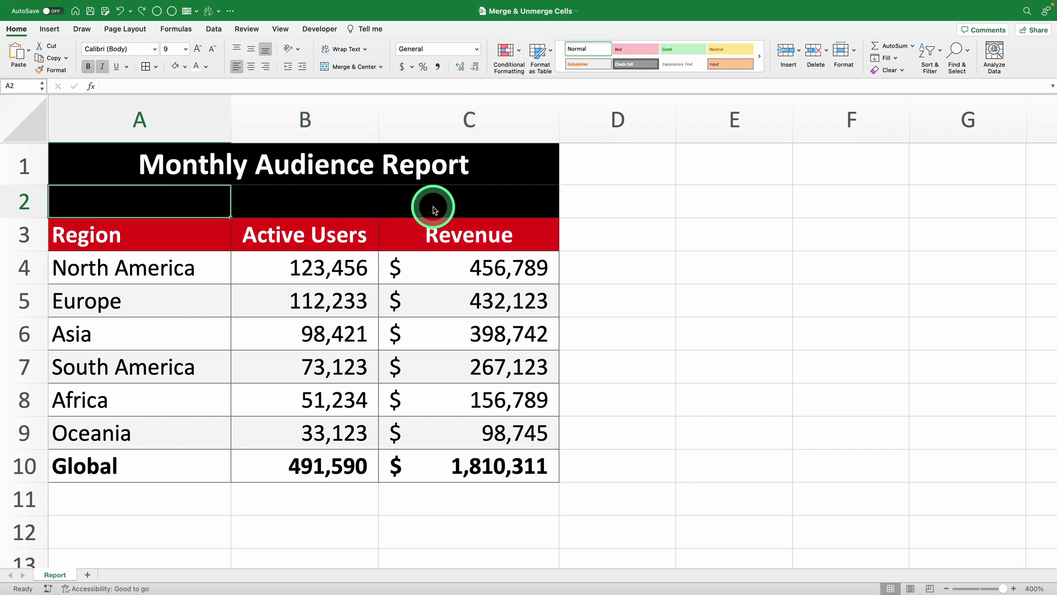
pyautogui.hotkey('ctrl', 'z')
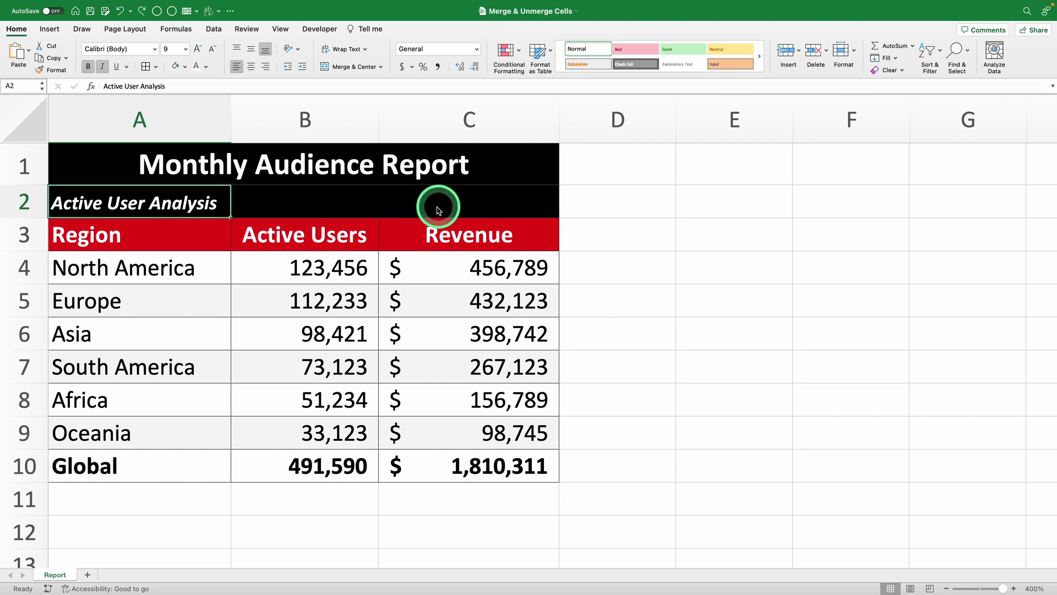
pyautogui.click(356, 165)
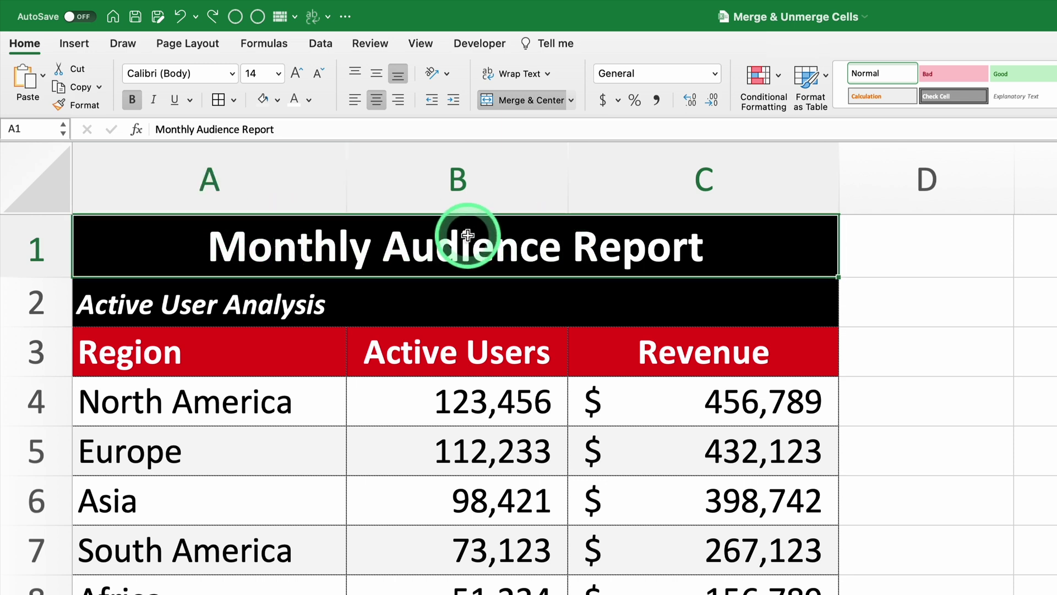
pyautogui.click(571, 101)
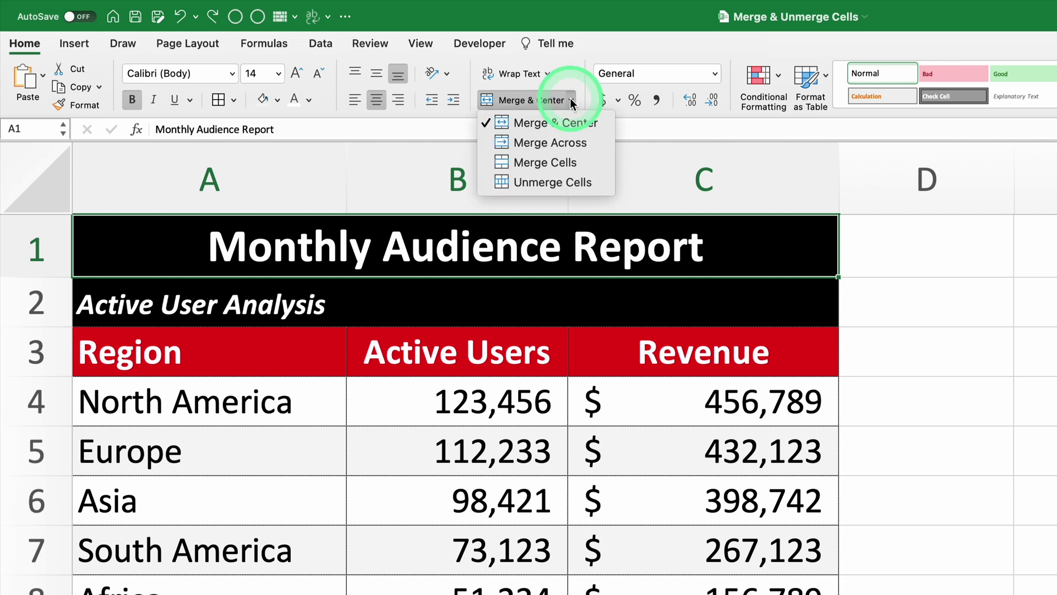
pyautogui.click(574, 185)
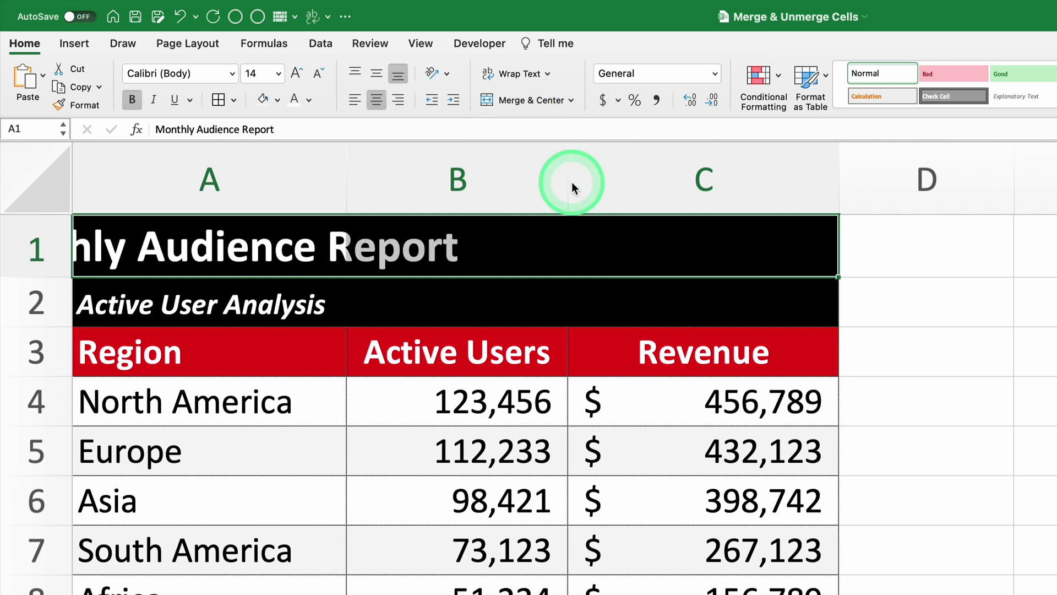
pyautogui.click(483, 250)
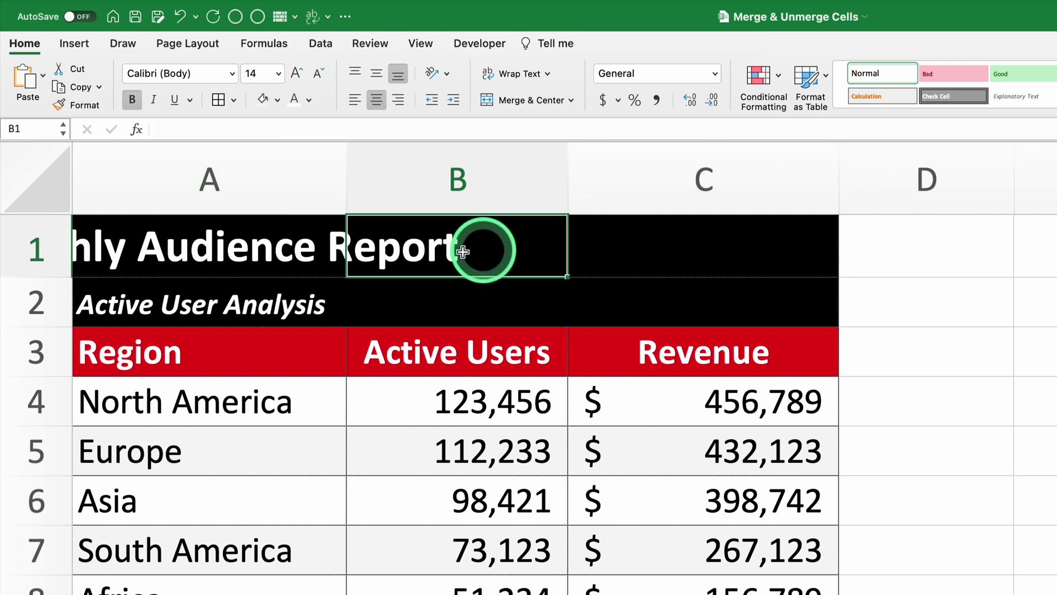
pyautogui.click(285, 253)
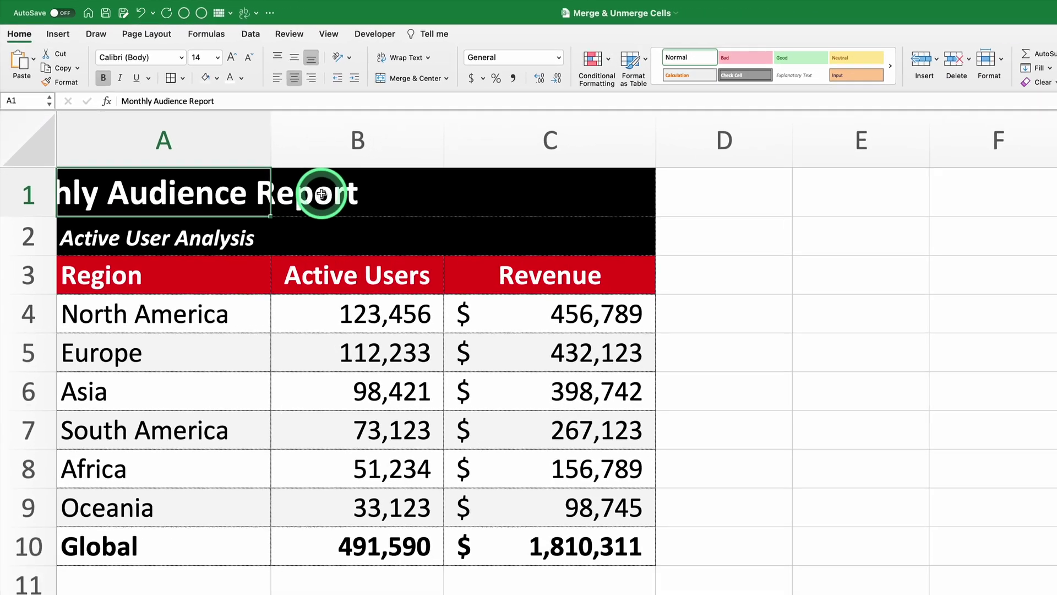
pyautogui.click(276, 165)
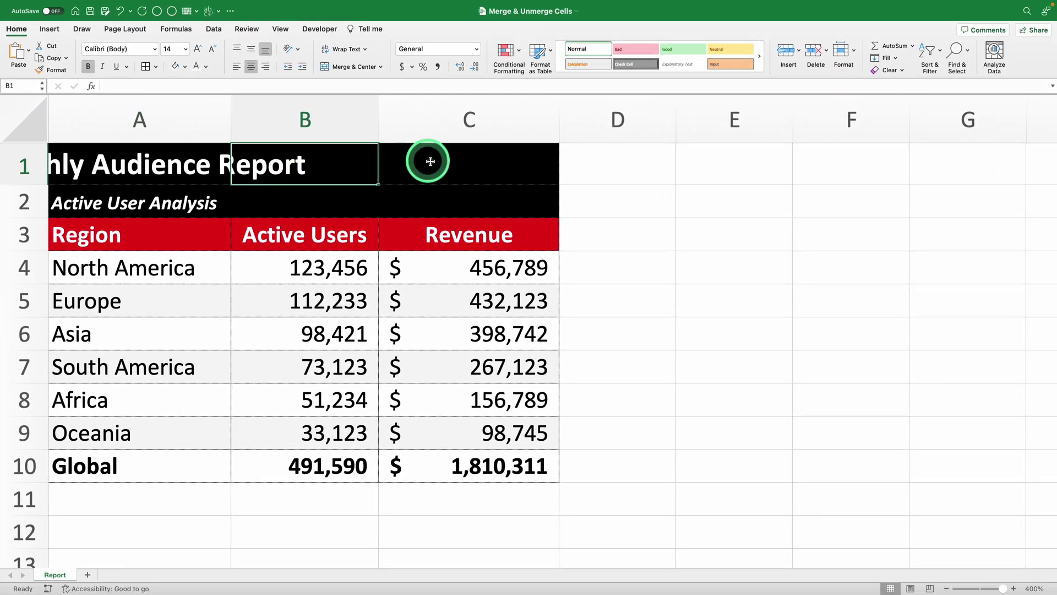